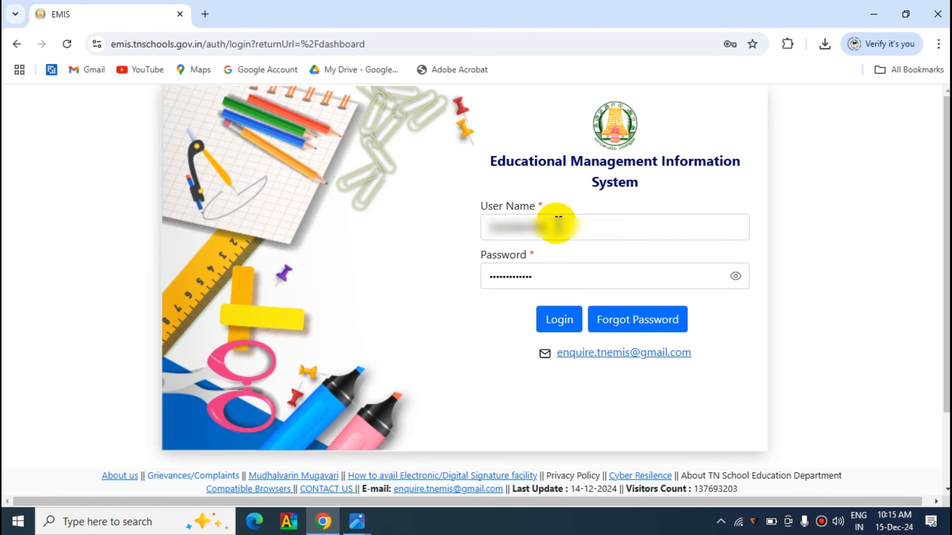
# Step: Log in with the prefilled credentials and open the Student List page
pyautogui.click(562, 320)
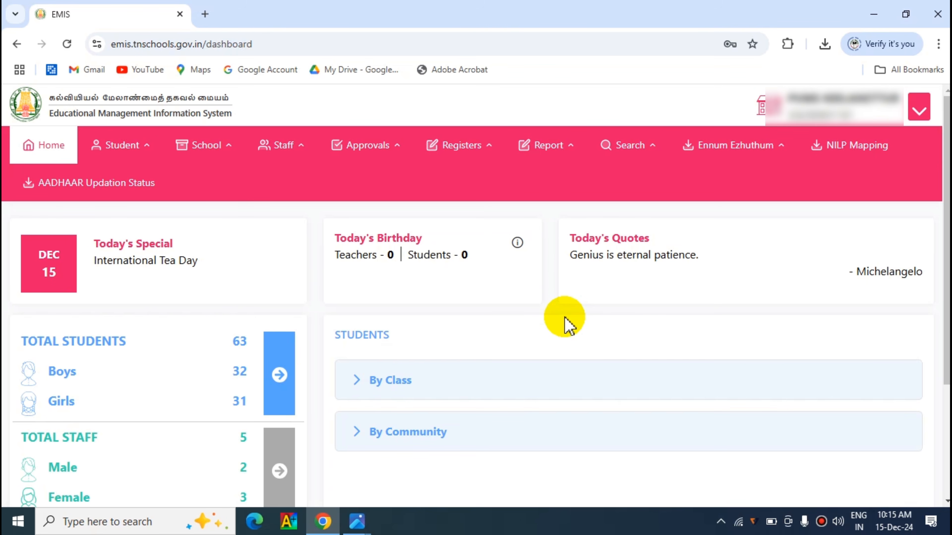
pyautogui.click(122, 152)
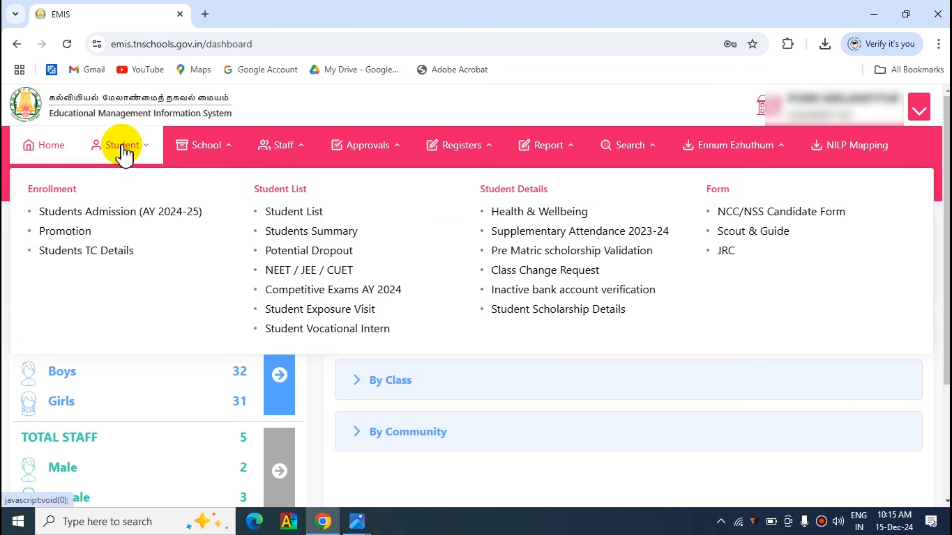
pyautogui.click(294, 221)
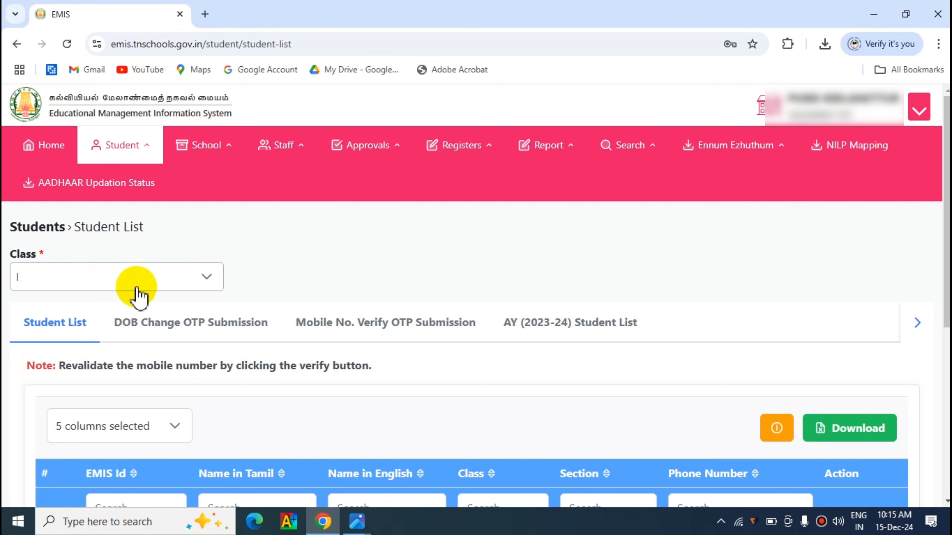
# Step: Set the student list's class to VIII
pyautogui.click(207, 278)
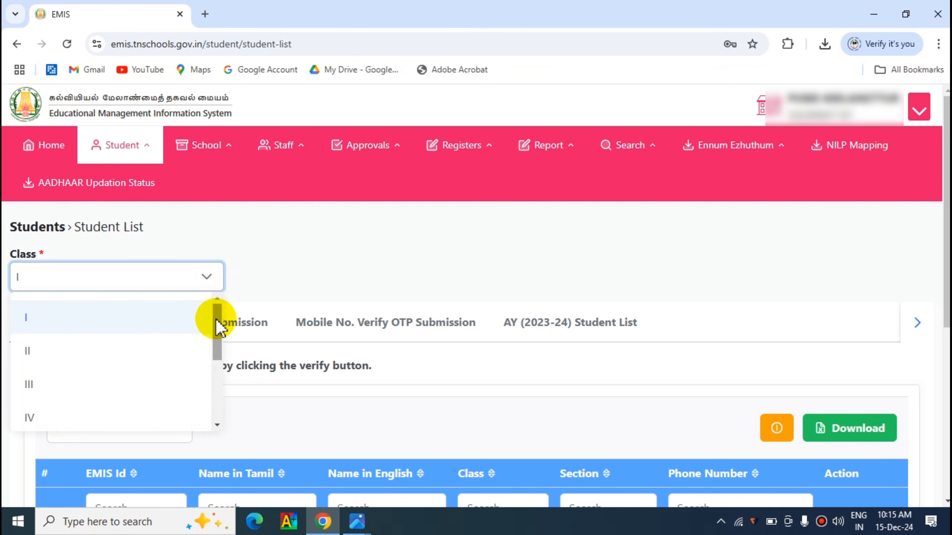
pyautogui.moveTo(218, 335); pyautogui.dragTo(217, 420)
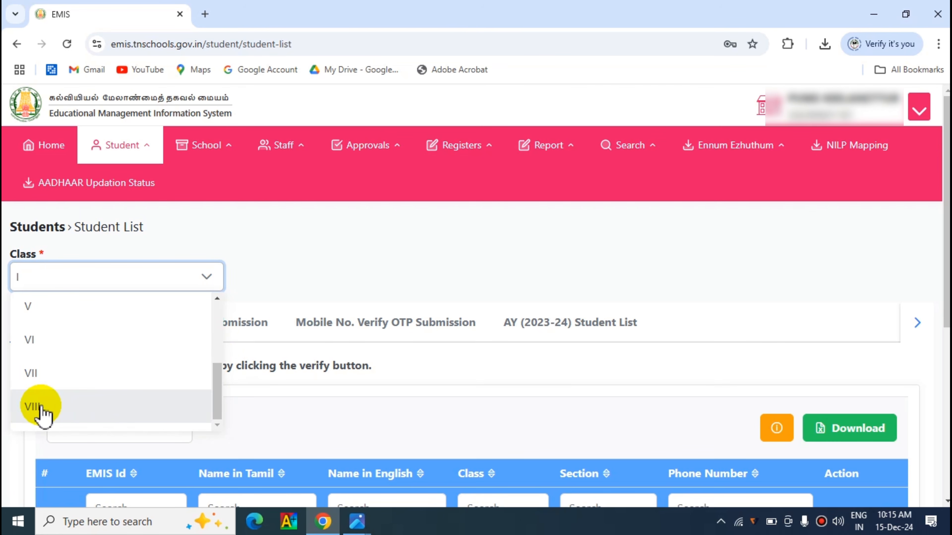
pyautogui.click(42, 414)
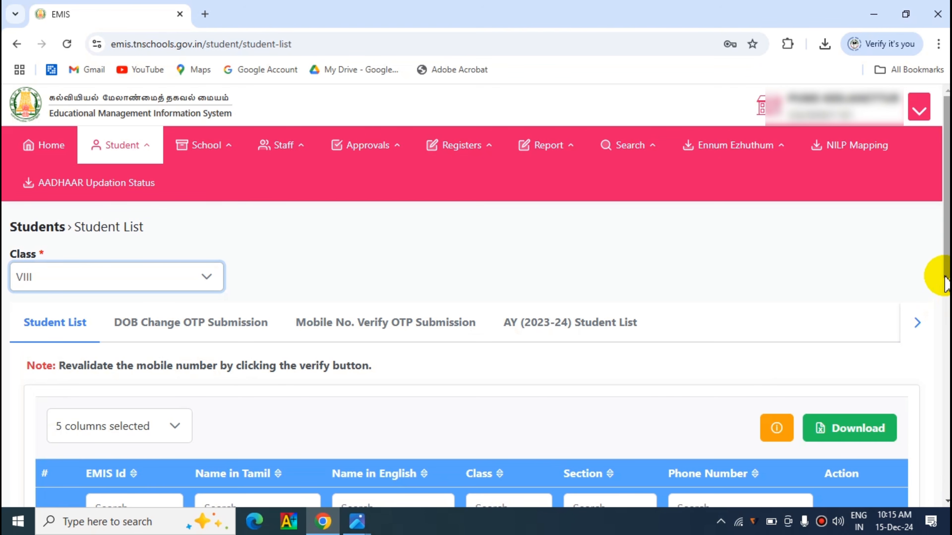
# Step: Open the seventh listed student's record for editing and show its Bank Details section
pyautogui.moveTo(948, 270); pyautogui.dragTo(947, 357)
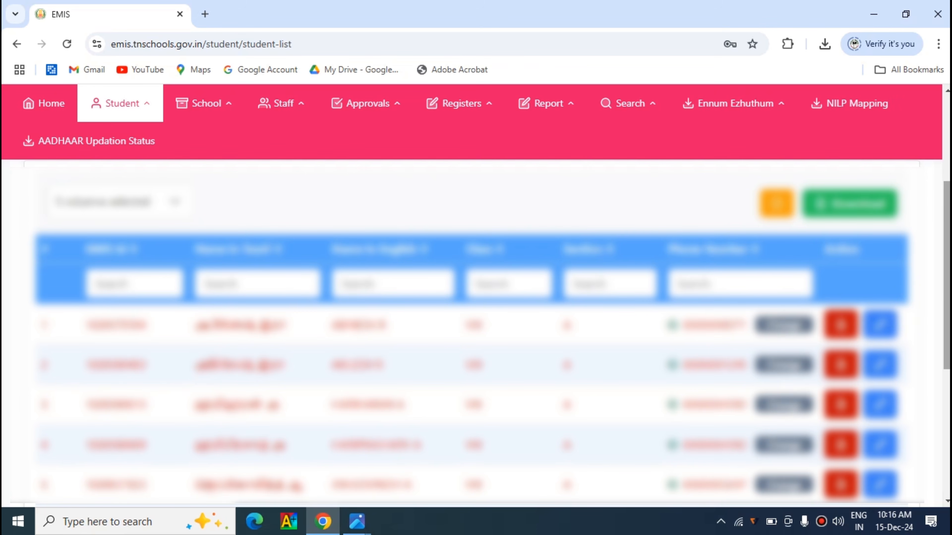
pyautogui.scroll(-5, 935, 330)
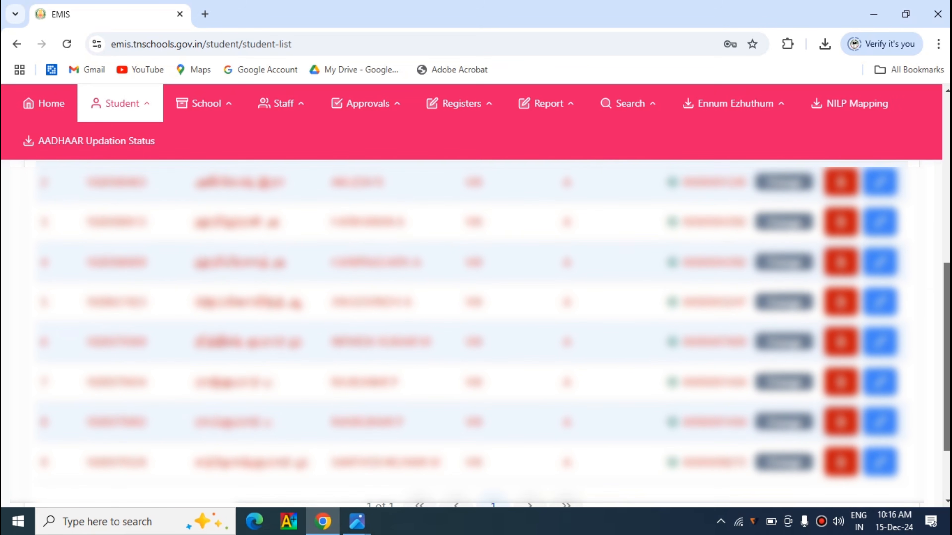
pyautogui.moveTo(947, 349)
pyautogui.mouseDown()
pyautogui.moveTo(947, 362)
pyautogui.moveTo(946, 353)
pyautogui.mouseUp()
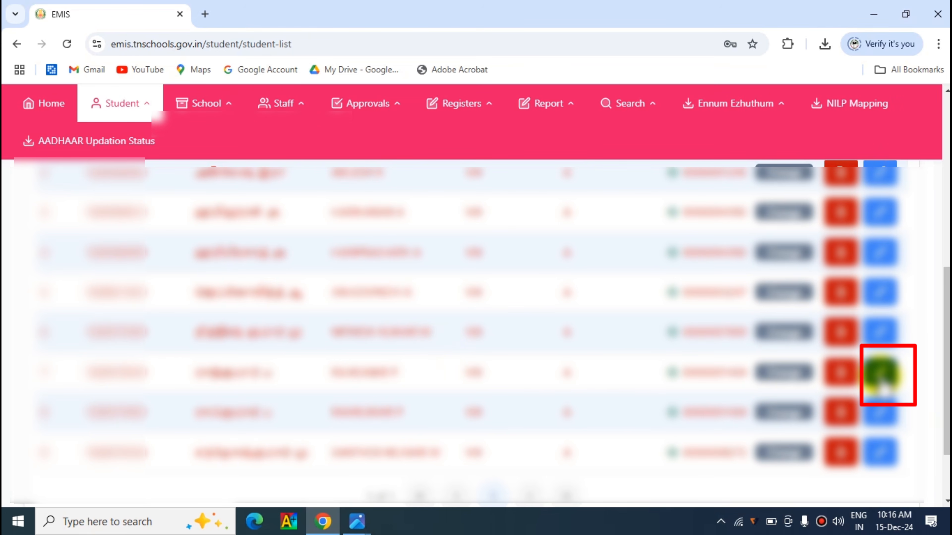
pyautogui.click(881, 373)
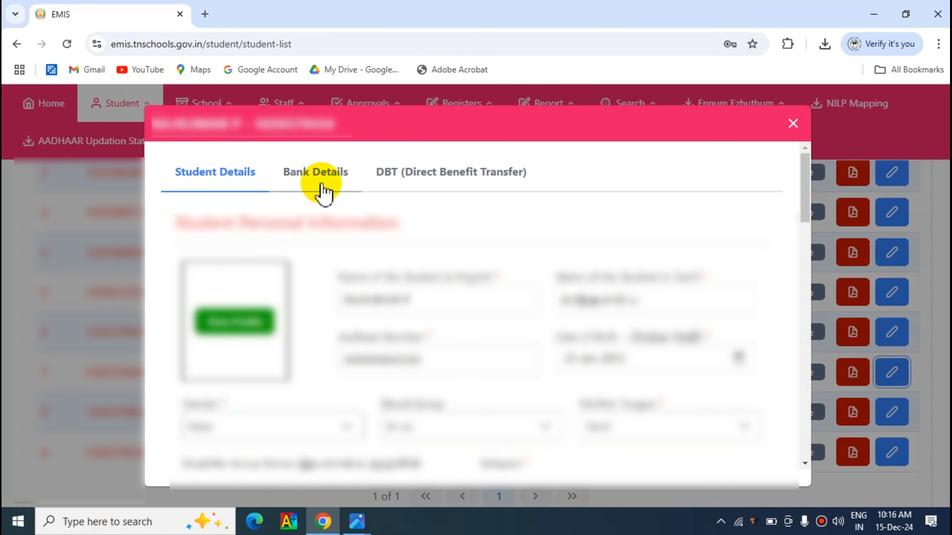
pyautogui.click(315, 177)
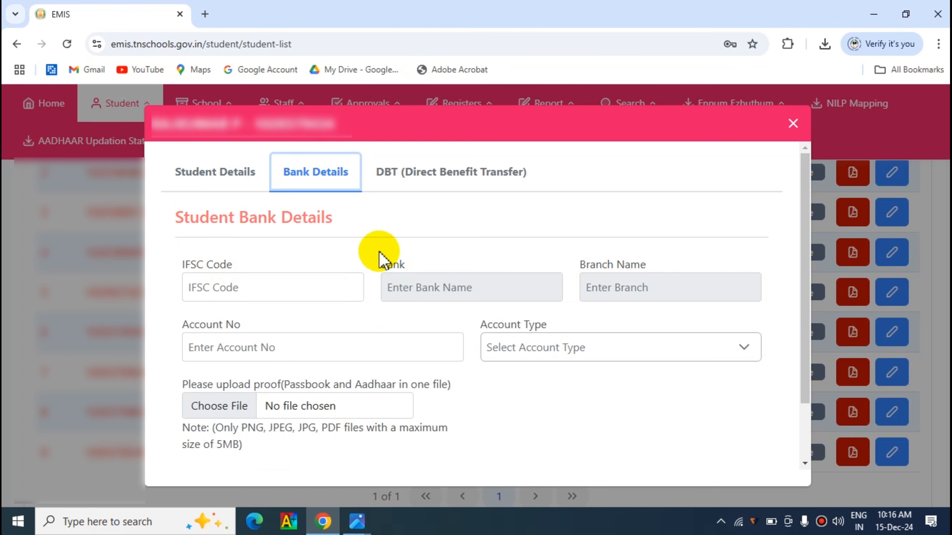
# Step: Enter the IFSC code IOBA0000145 in the student's bank details and check the bank and branch fields
pyautogui.click(264, 292)
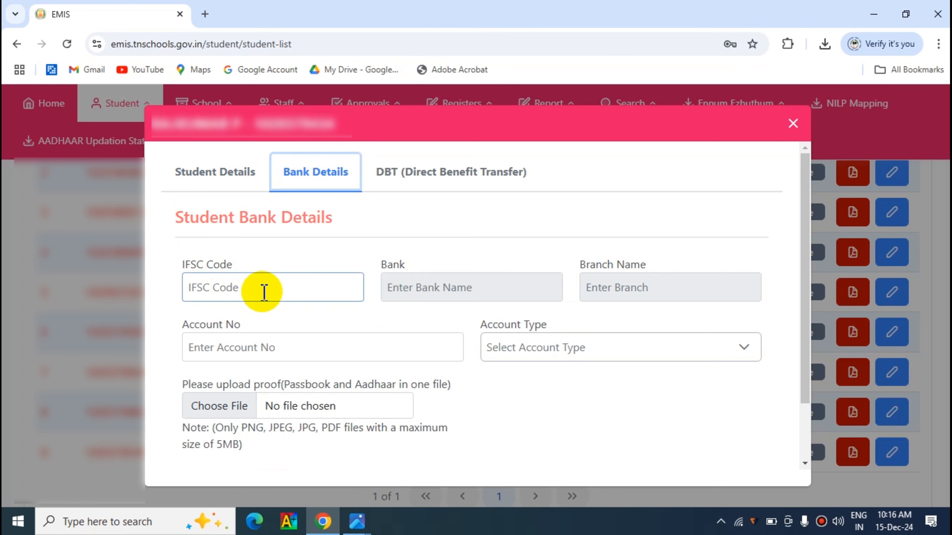
pyautogui.click(230, 293)
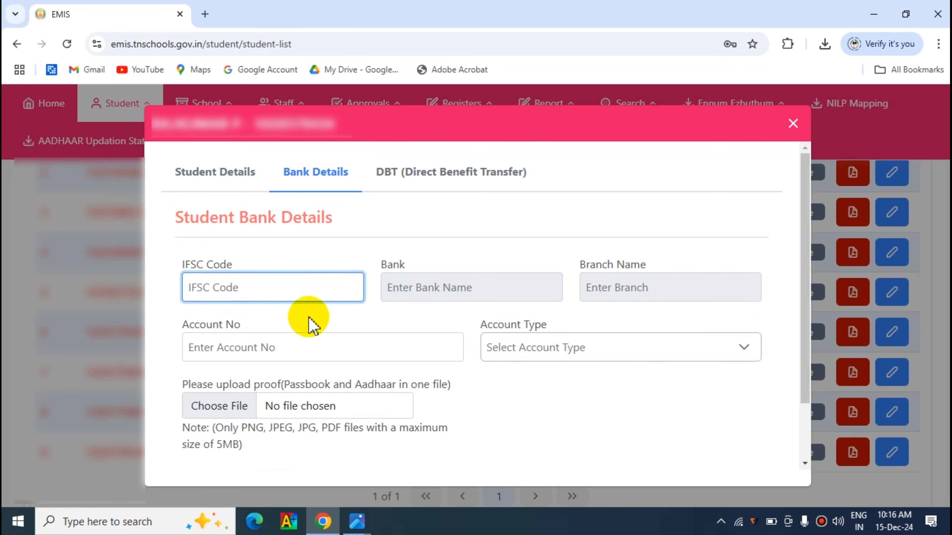
pyautogui.write('IOBA0000145')
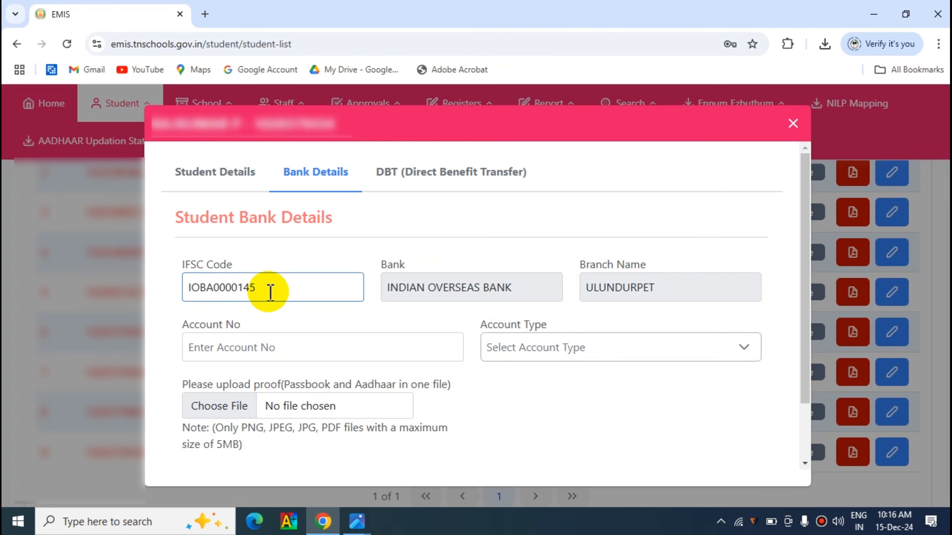
pyautogui.click(446, 298)
pyautogui.click(657, 300)
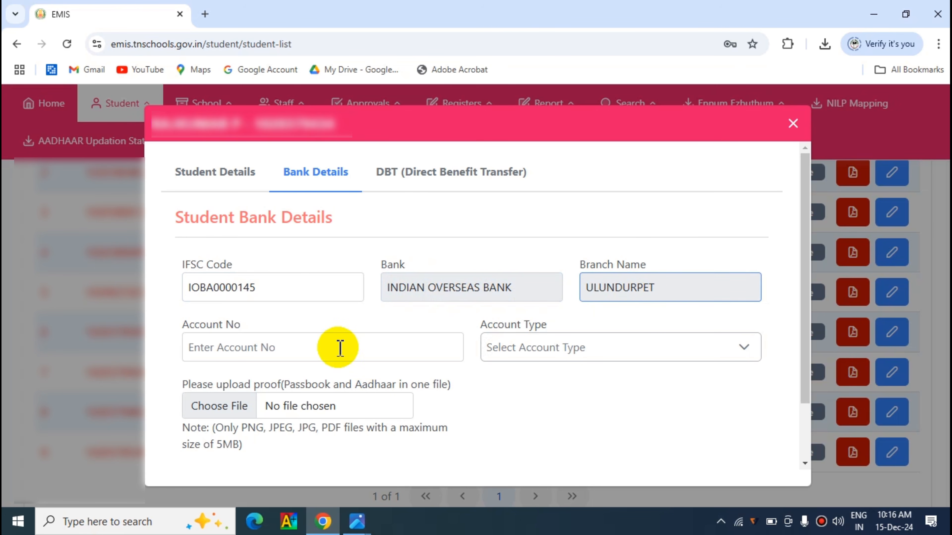
# Step: Set the account type to Individual Account, leaving the account number blank
pyautogui.click(305, 349)
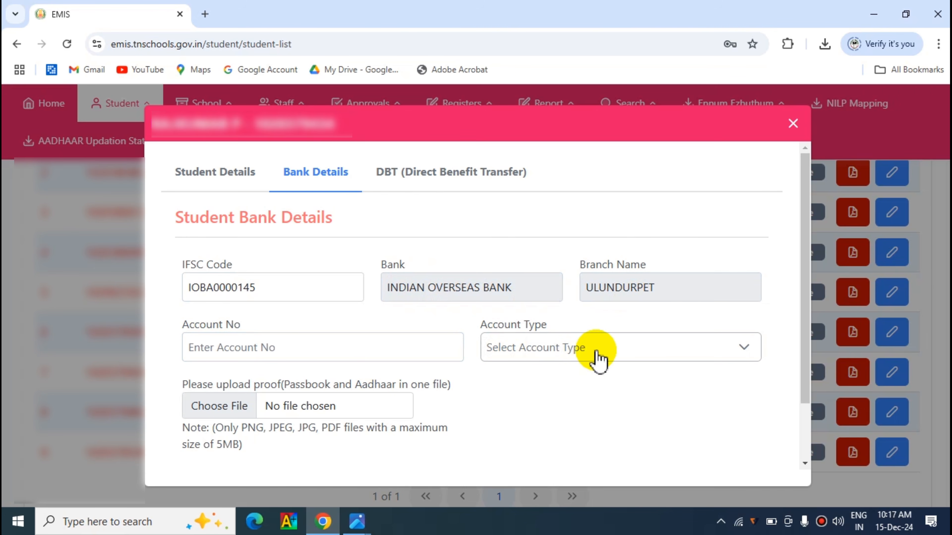
pyautogui.click(742, 351)
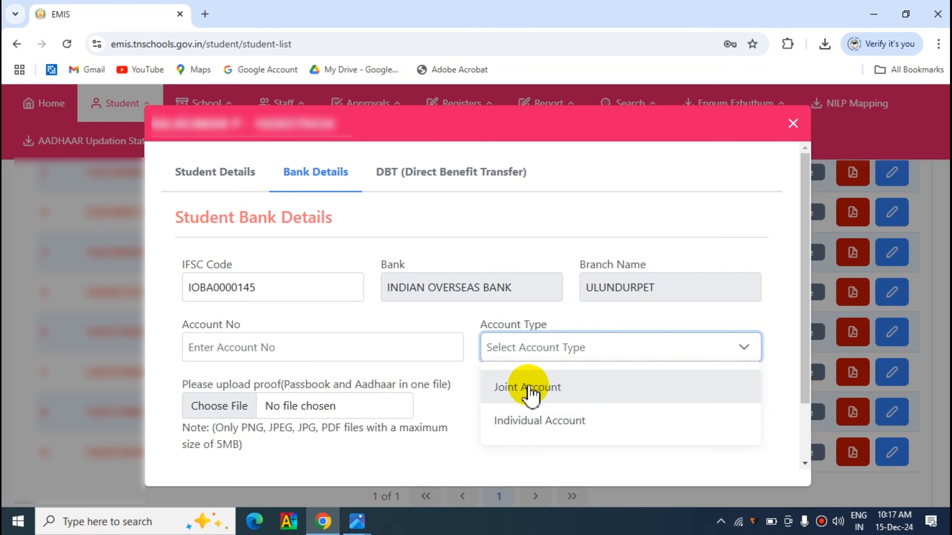
pyautogui.click(532, 422)
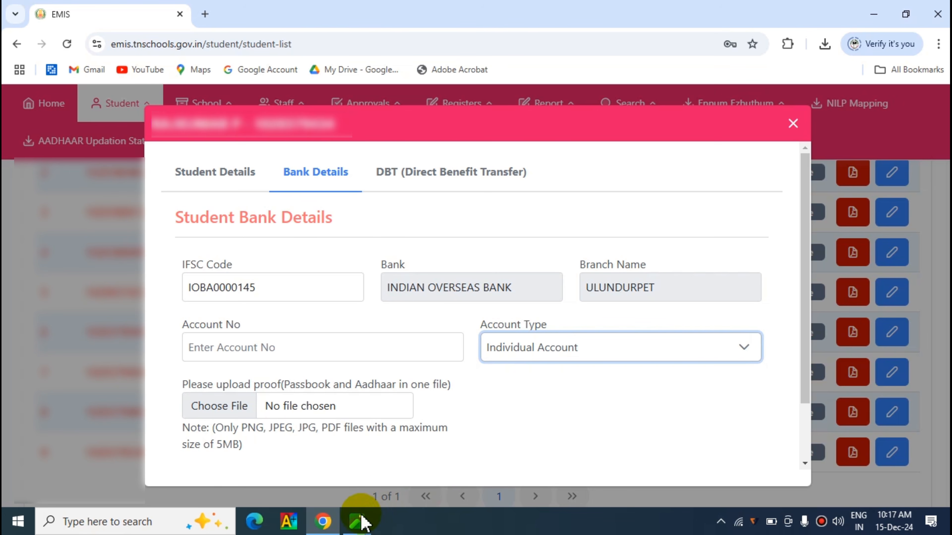
# Step: Switch to Photos to examine the two combined passbook and Aadhaar proof images, and return to the browser's bank details form
pyautogui.click(355, 523)
pyautogui.click(308, 443)
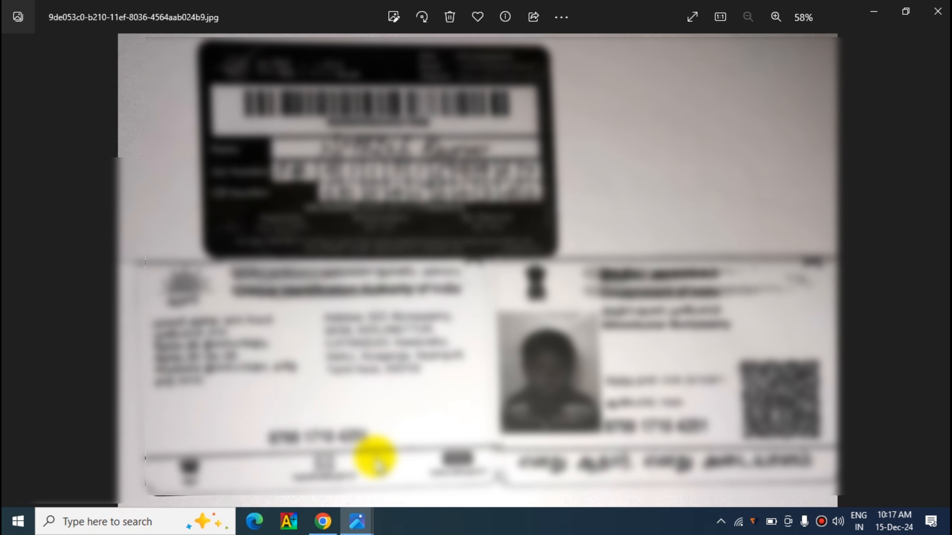
pyautogui.moveTo(363, 526)
pyautogui.click(436, 446)
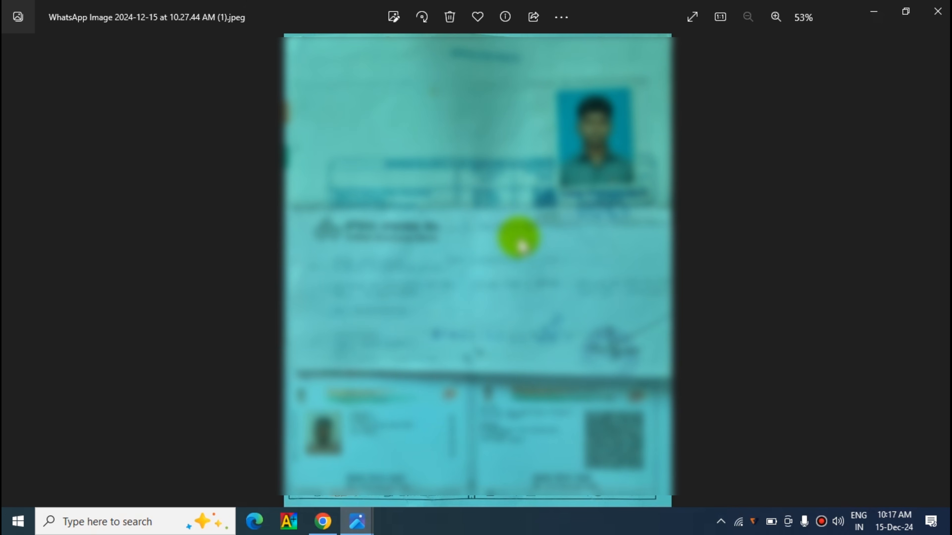
pyautogui.click(320, 519)
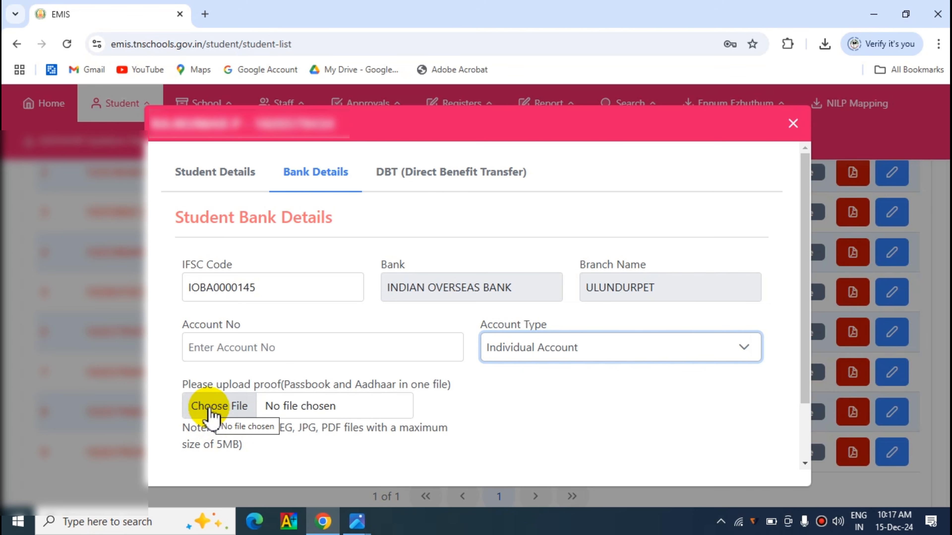
# Step: Check the size and format of the WhatsApp proof image in Photos' file information, and return to the bank details form in the browser
pyautogui.click(356, 523)
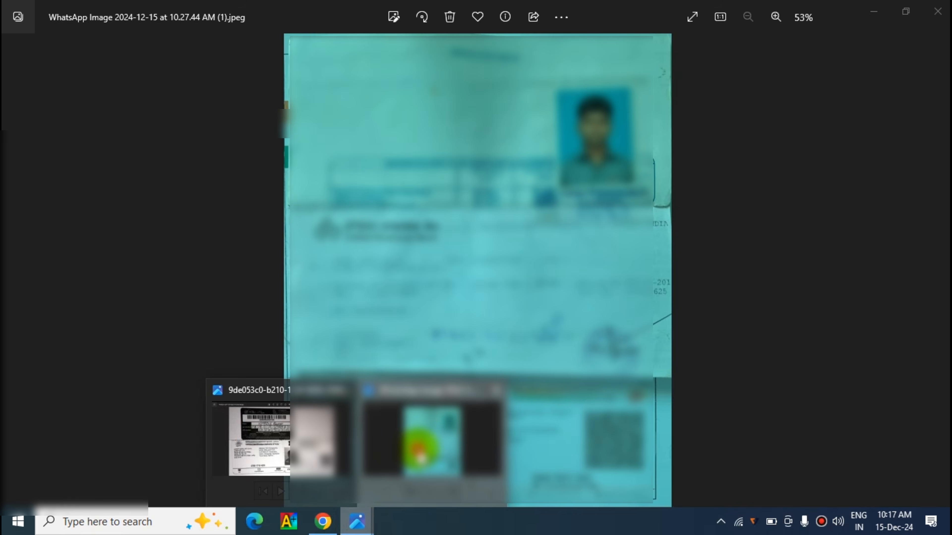
pyautogui.click(421, 448)
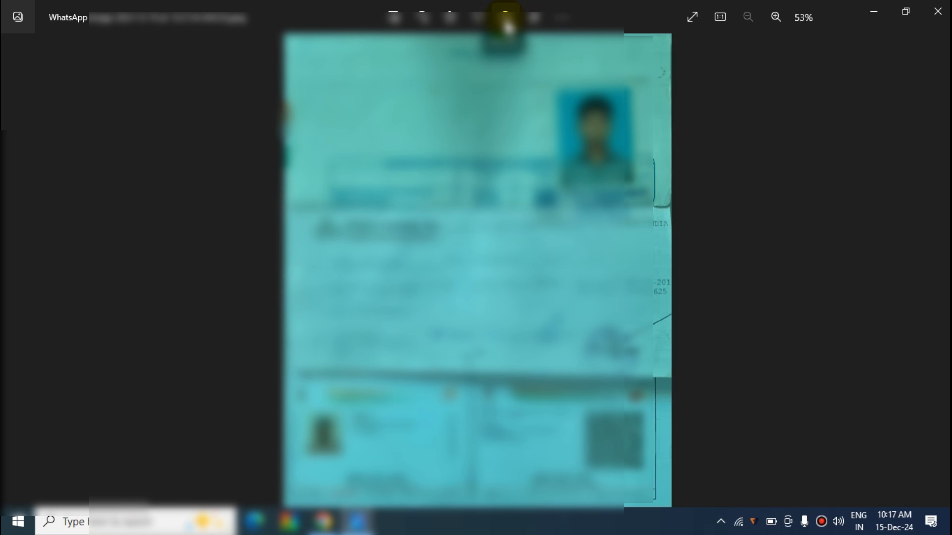
pyautogui.click(505, 16)
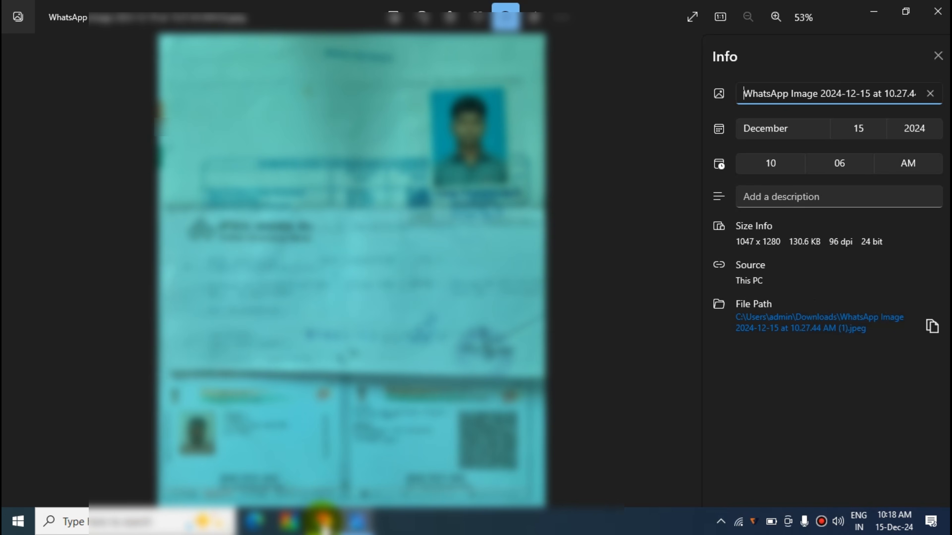
pyautogui.click(322, 522)
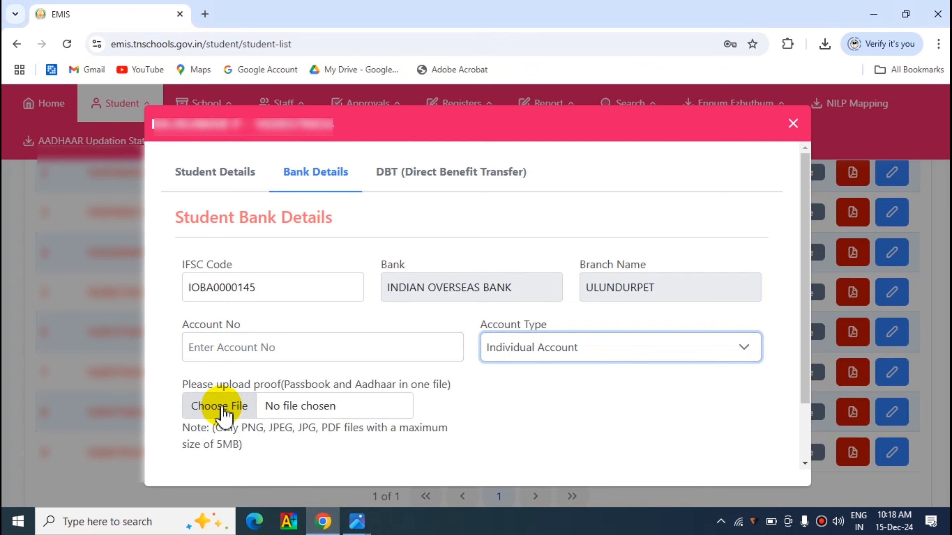
# Step: Attach "WhatsApp Image 2024-12-15 at 10.27.44 AM (1)" from Downloads as the passbook and Aadhaar proof and open its preview
pyautogui.click(224, 413)
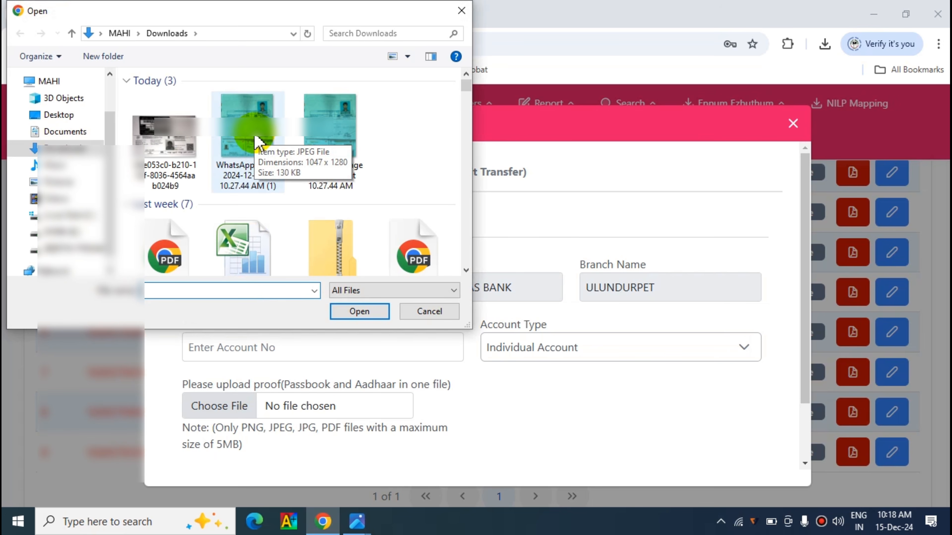
pyautogui.click(258, 141)
pyautogui.click(360, 312)
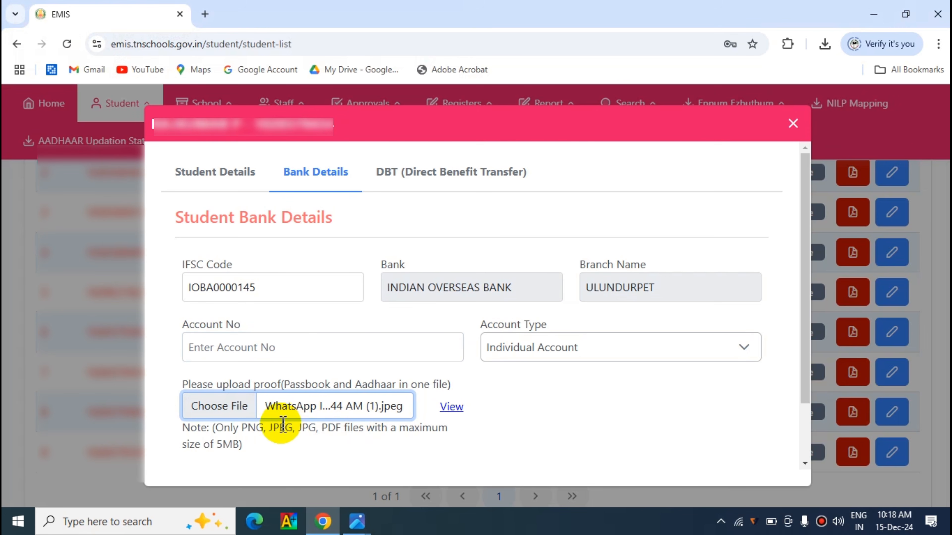
pyautogui.click(452, 408)
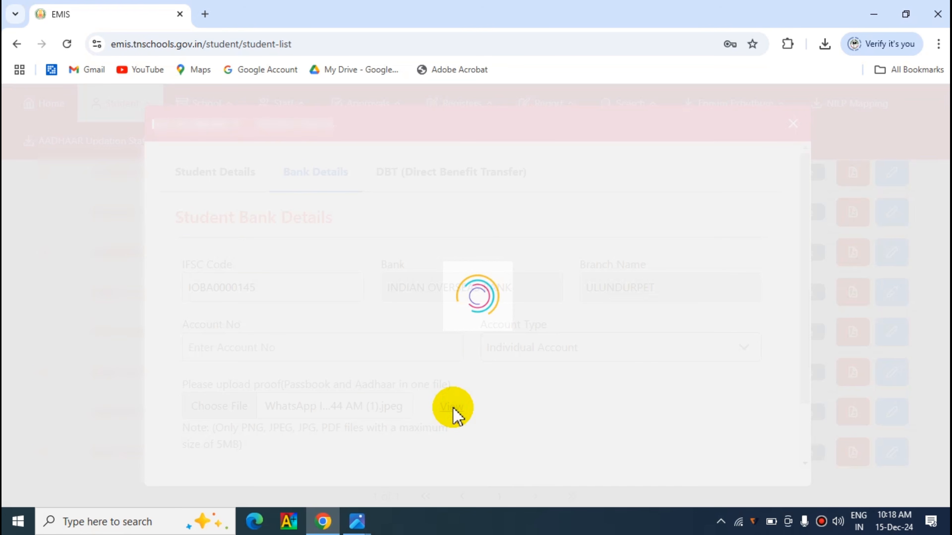